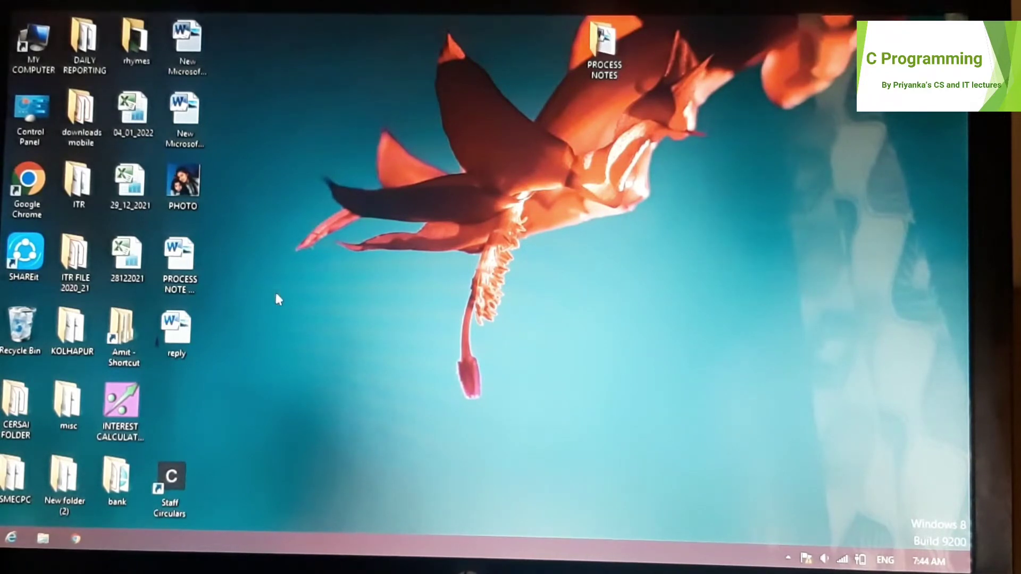
Launch Chrome and search Google for 'turbo c++ latest version 2020'
double_click(34, 188)
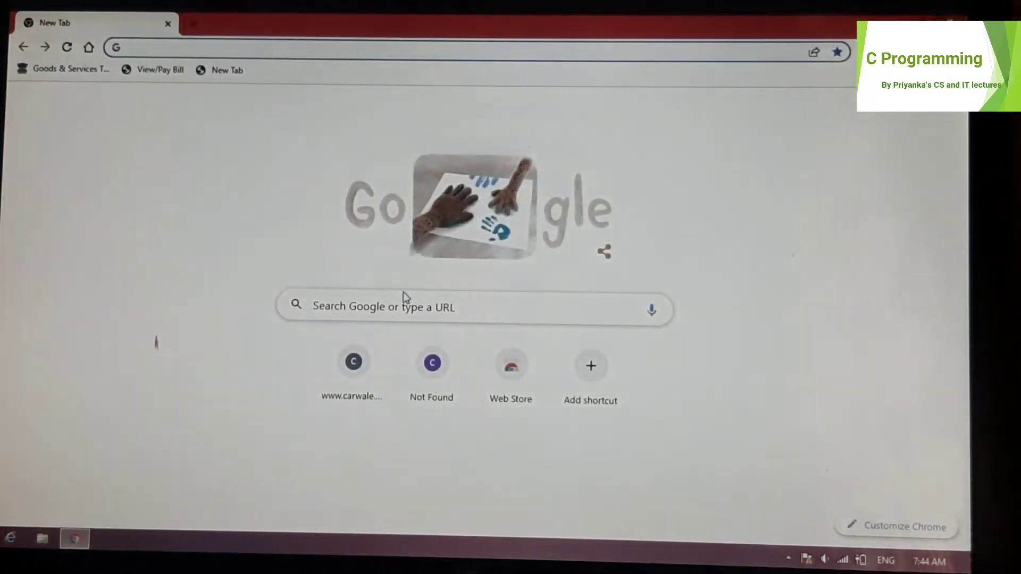
click(486, 303)
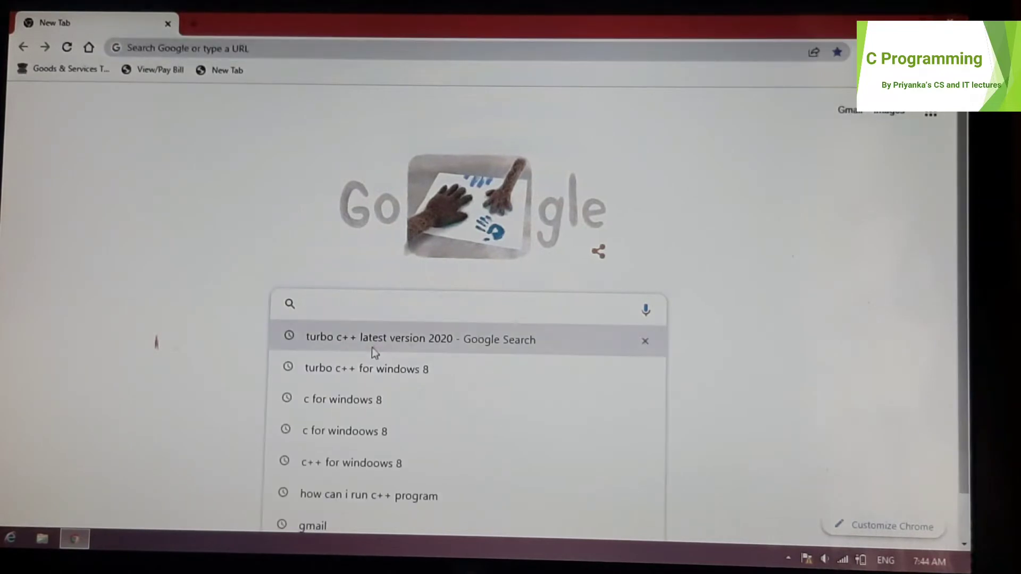
click(369, 341)
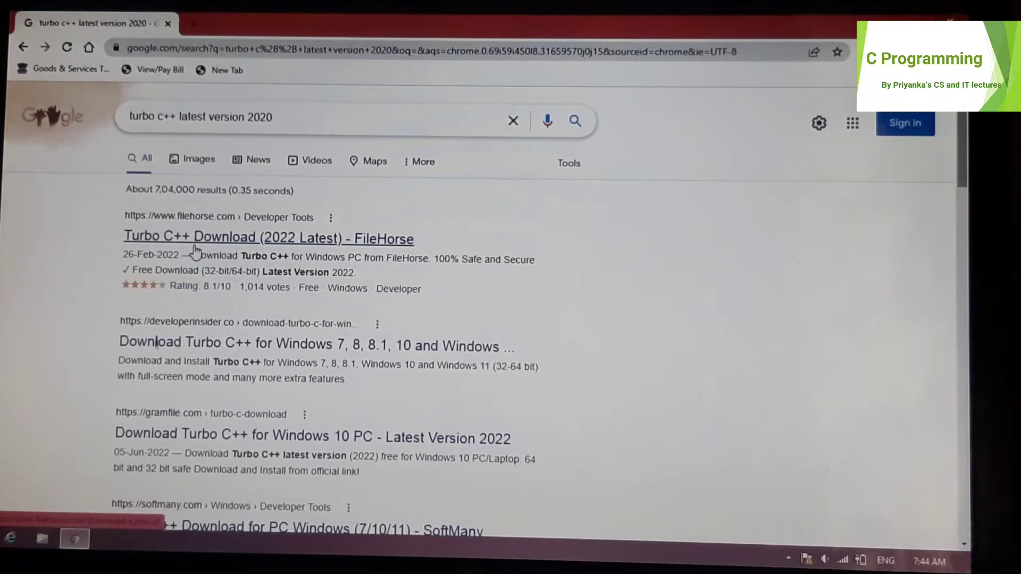
Start the Turbo C++ 3.7.8.9 download from FileHorse, dismiss the popups, and minimise Chrome
click(174, 239)
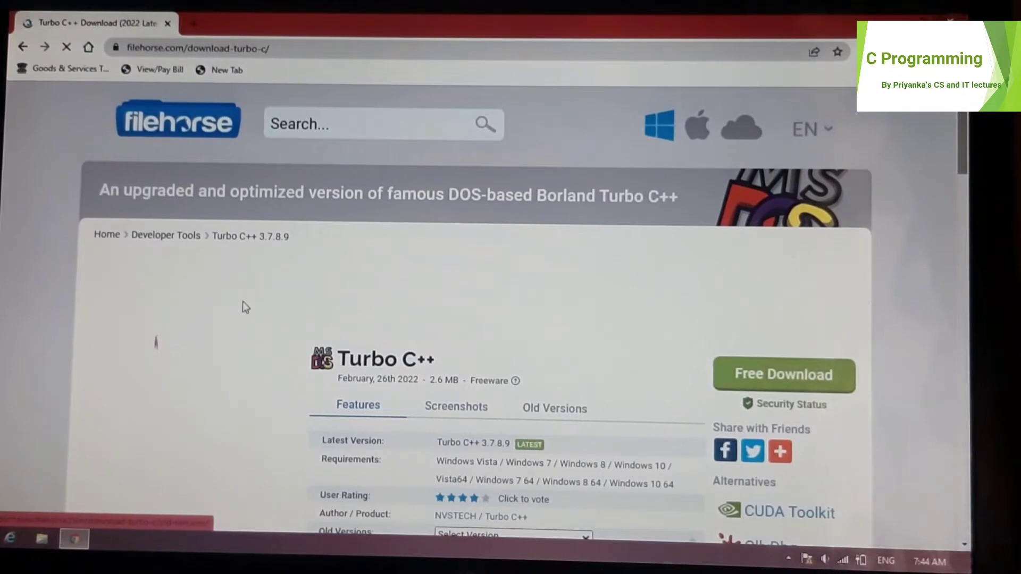
scroll(243, 301, down, 3)
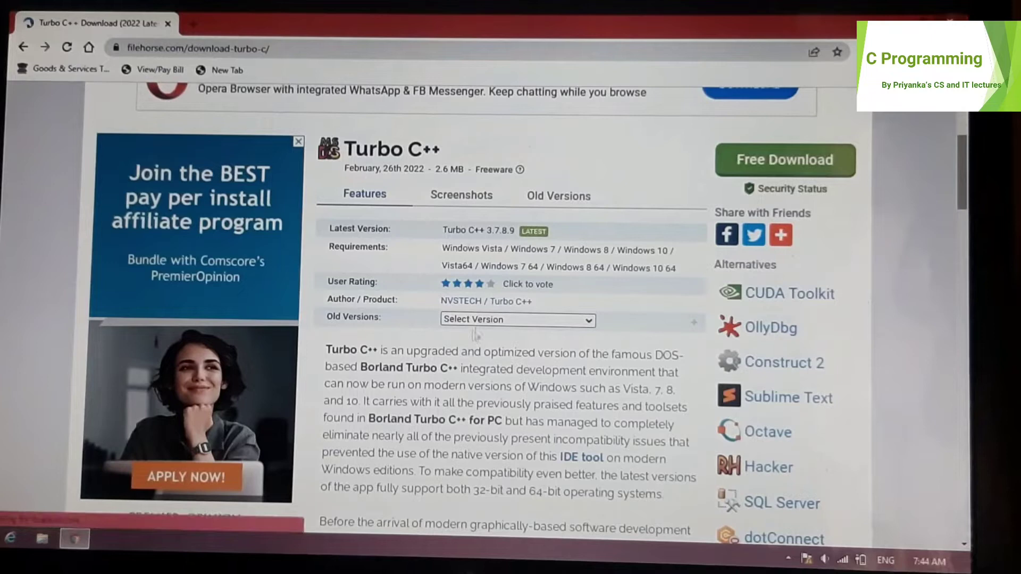
click(756, 174)
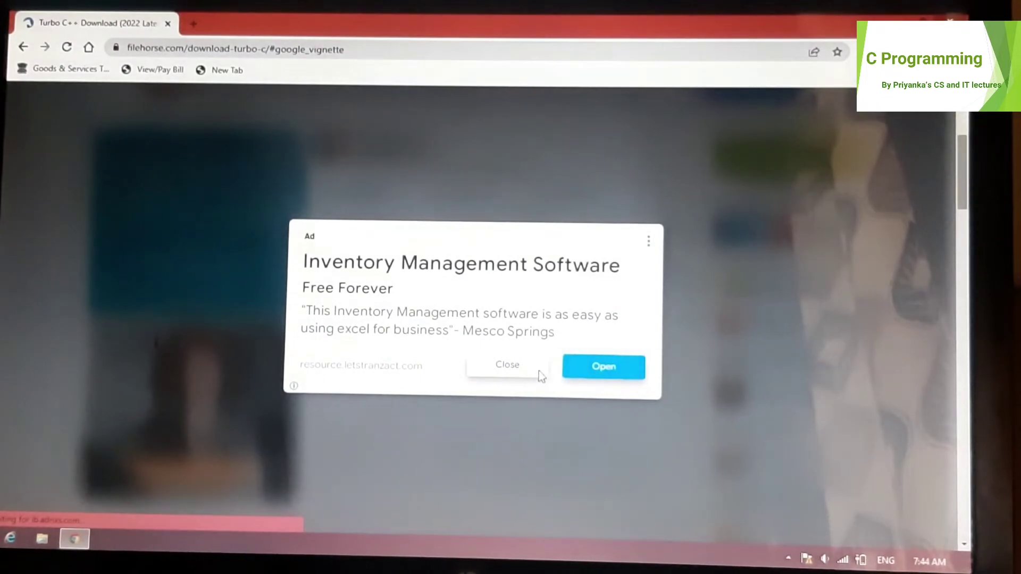
click(536, 371)
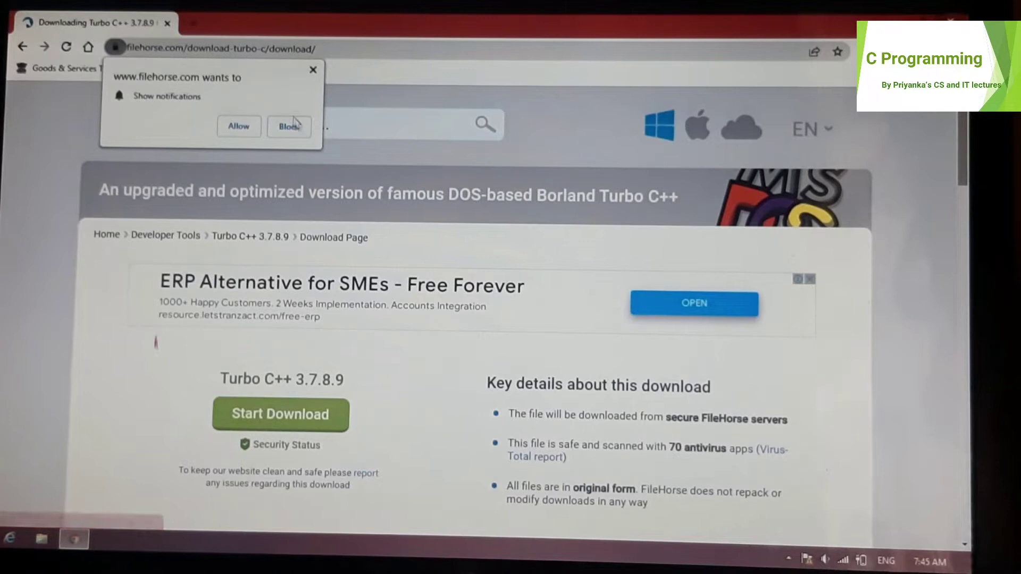
click(313, 70)
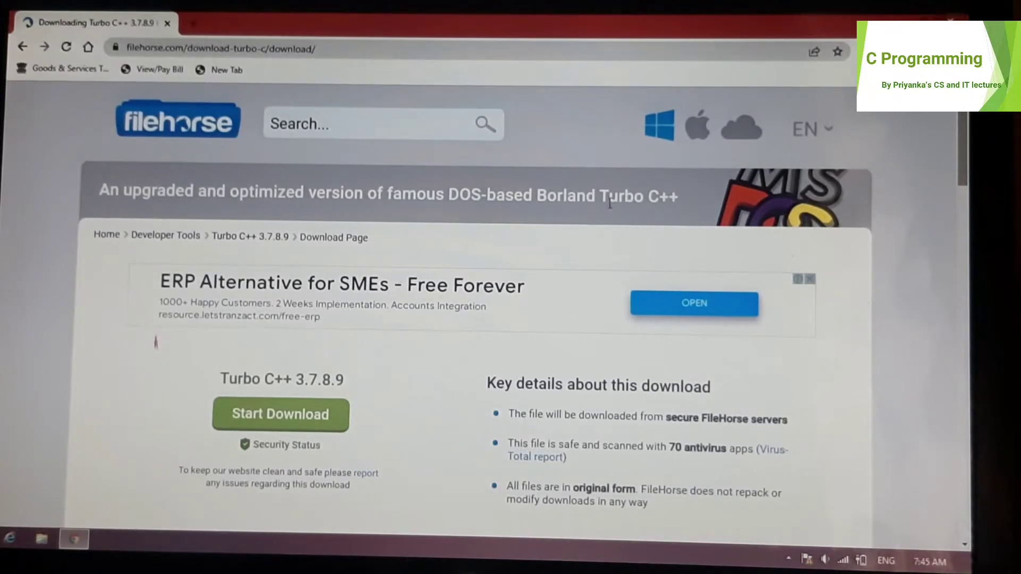
click(961, 19)
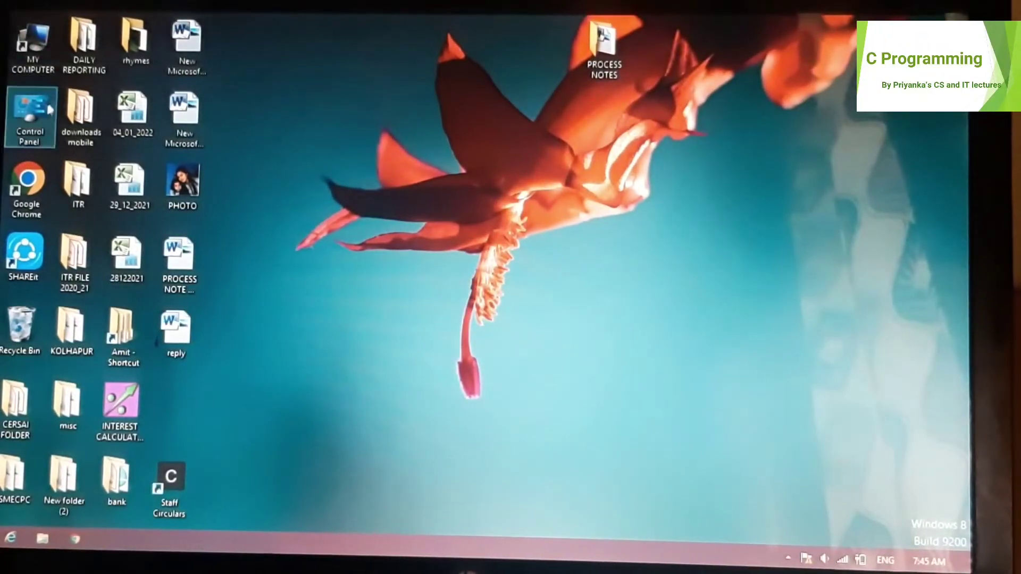
Launch the downloaded TurboC++ for Windows installer from the Downloads folder
double_click(38, 42)
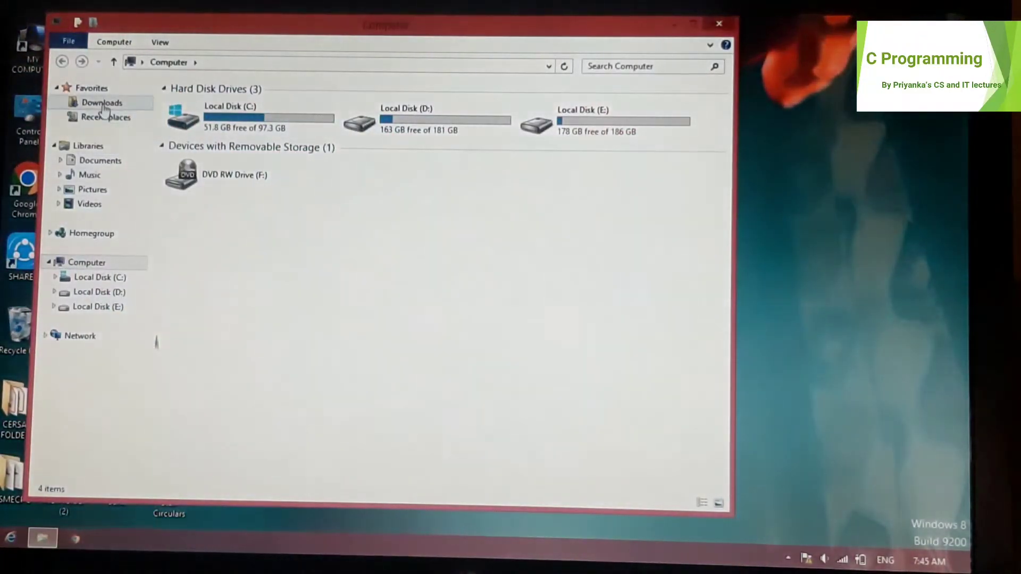
click(102, 103)
click(223, 106)
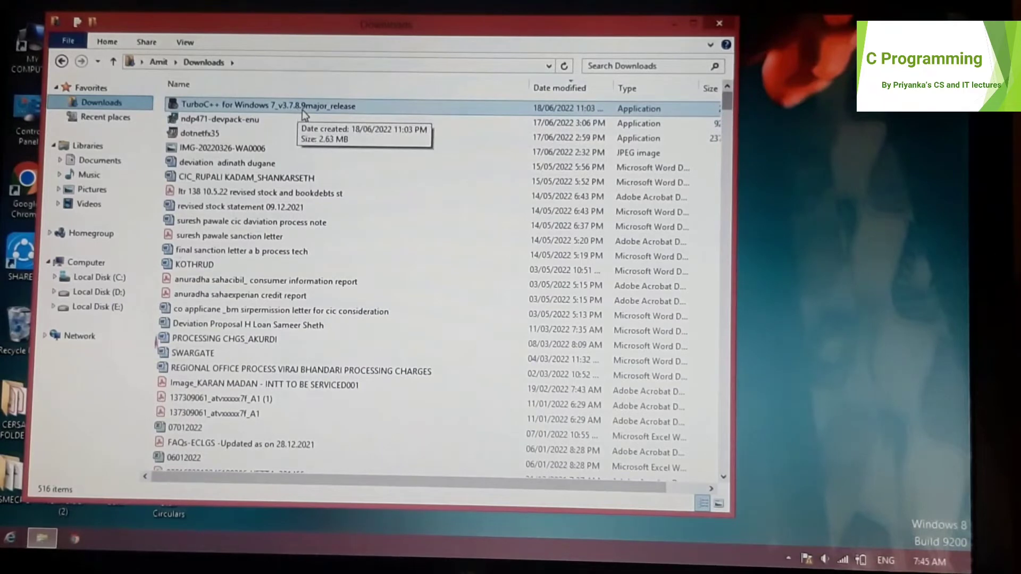
double_click(186, 109)
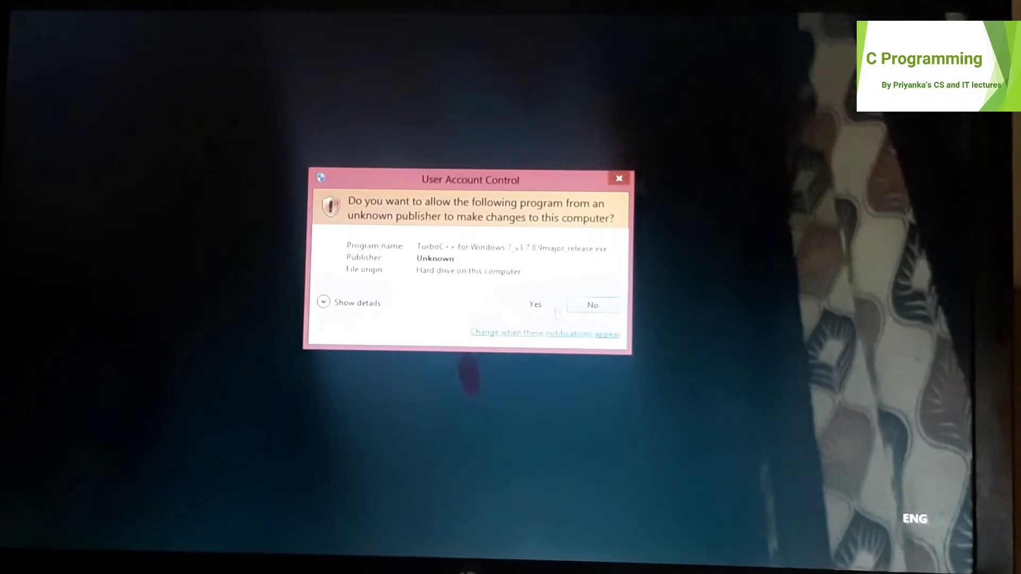
Allow the installer, accept the licence terms, and install into the default TurboC++ folder
click(536, 306)
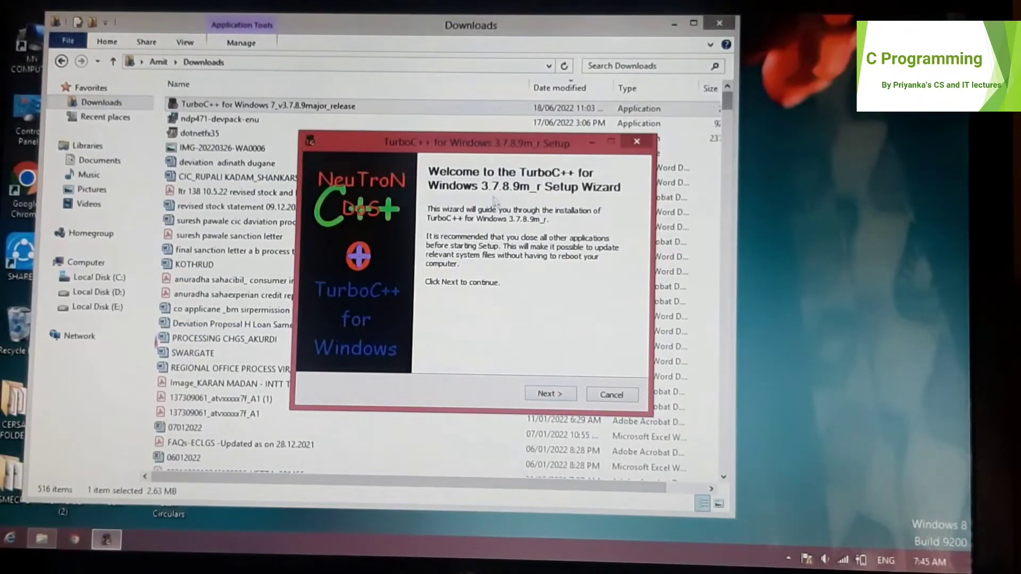
click(550, 394)
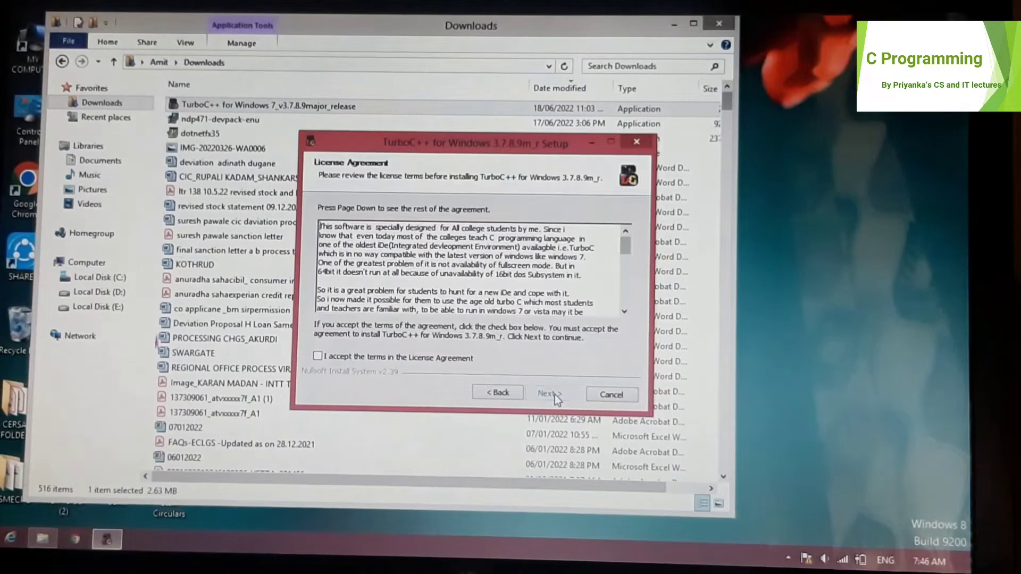
click(317, 357)
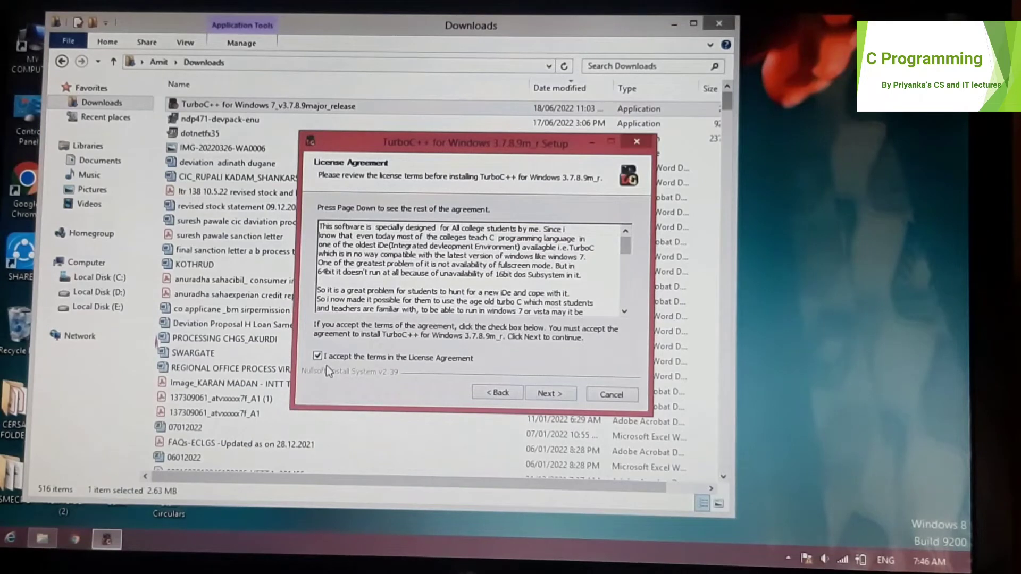
click(560, 394)
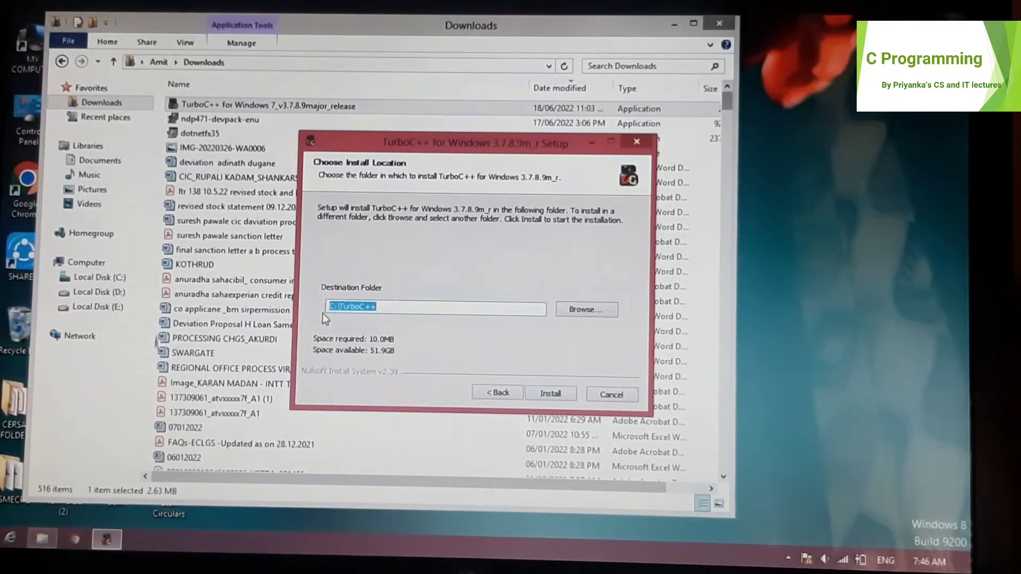
click(550, 394)
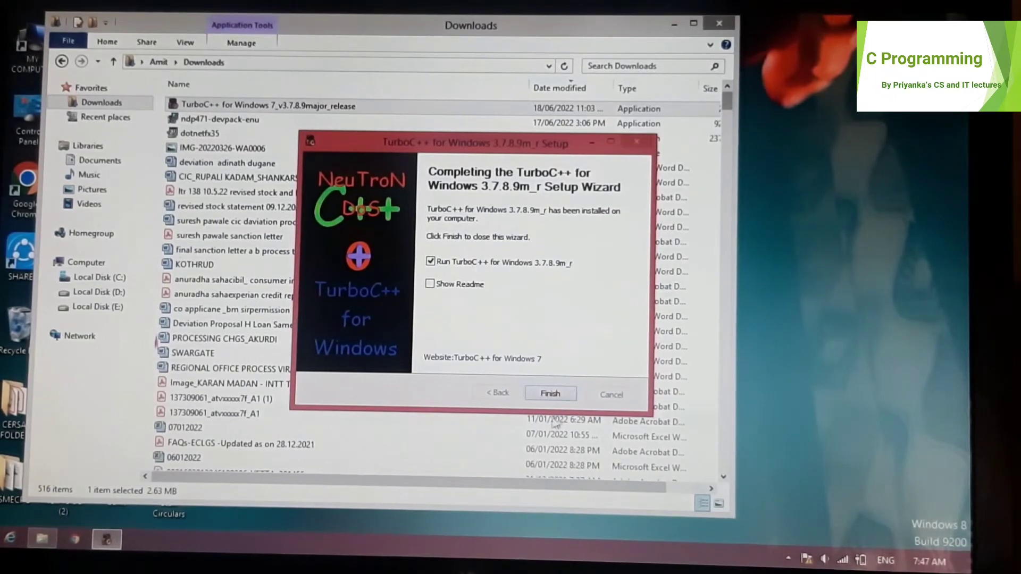
Finish setup, close RAINBOW.C and CLOCK.C, and create a new NONAME00.CPP file
click(550, 394)
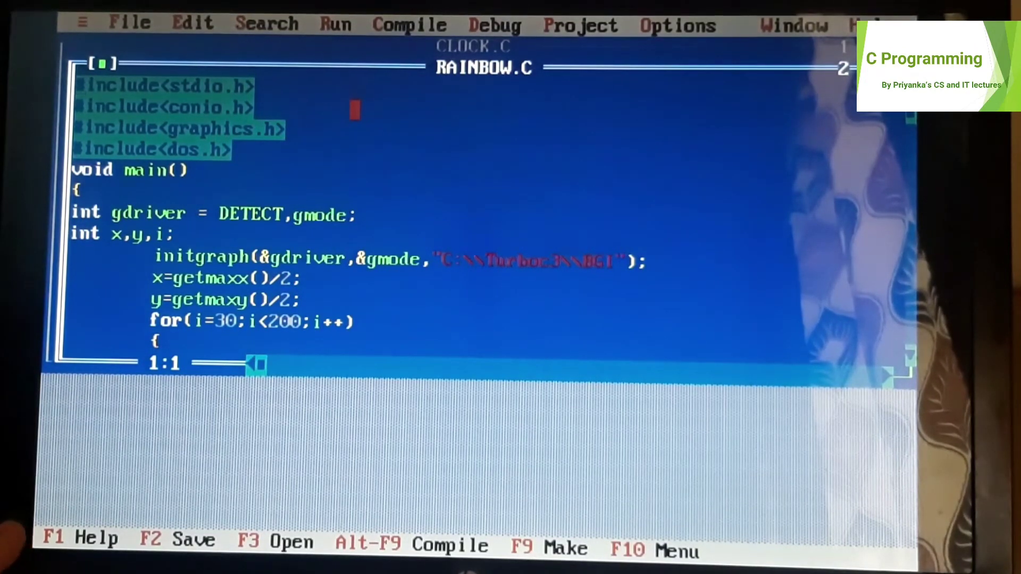
key(F6)
key(alt+F3)
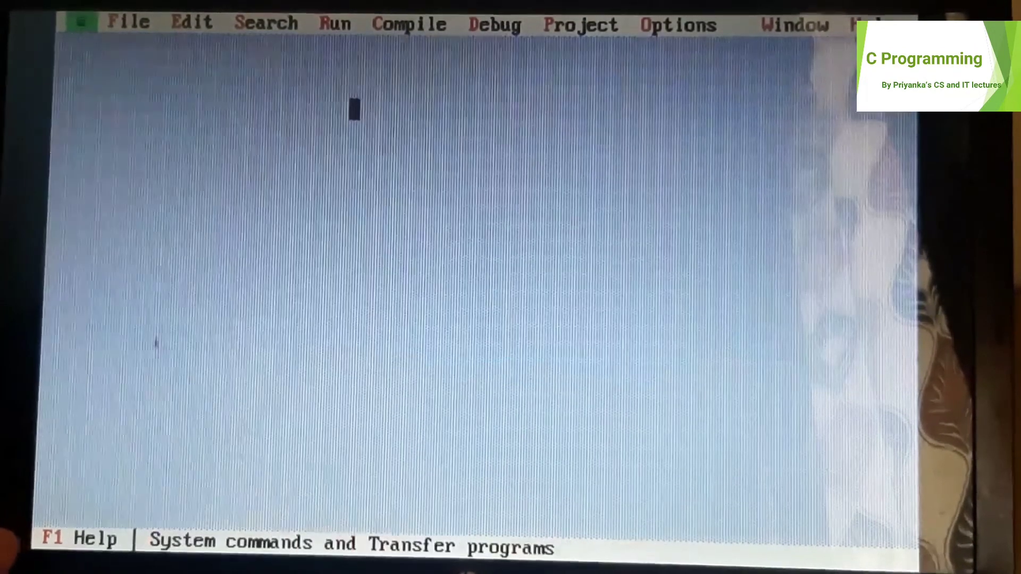
key(alt+f)
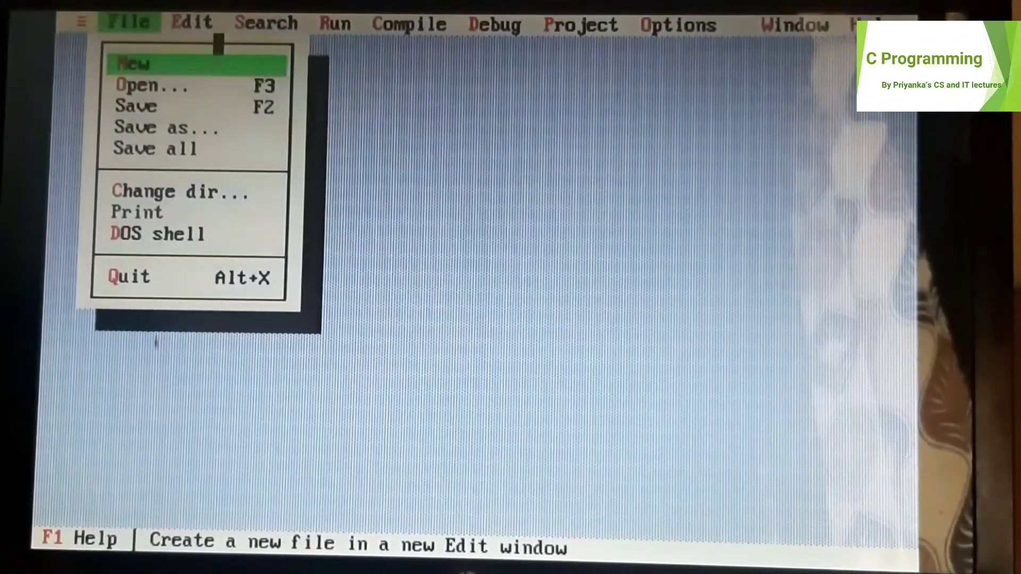
key(Return)
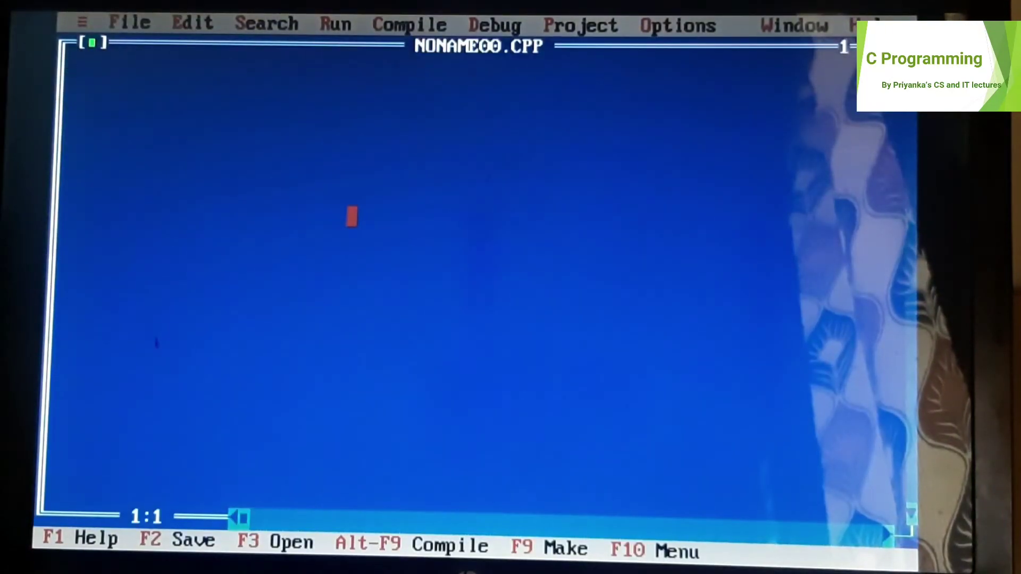
text(#in)
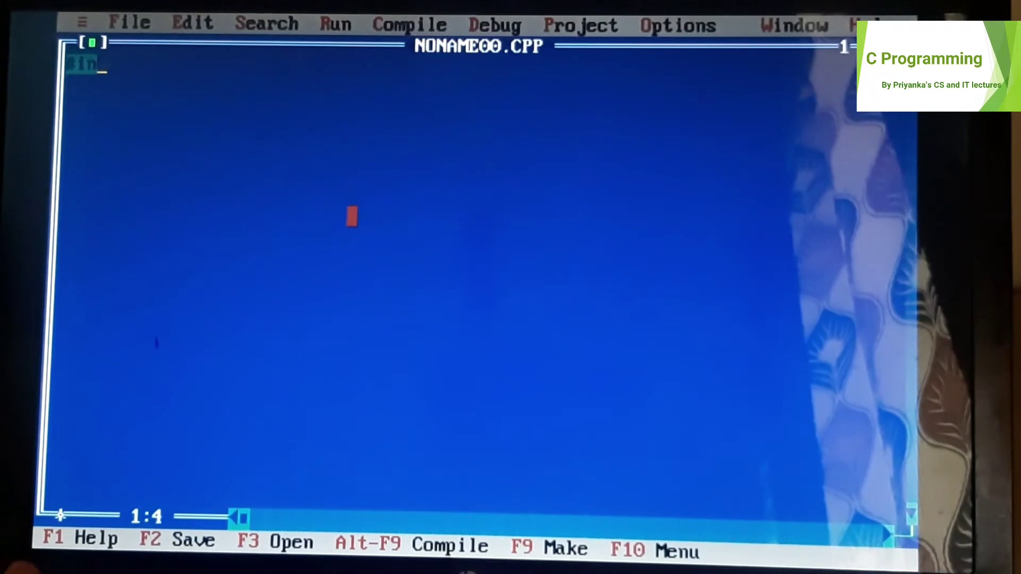
text(clude<stdio.h>)
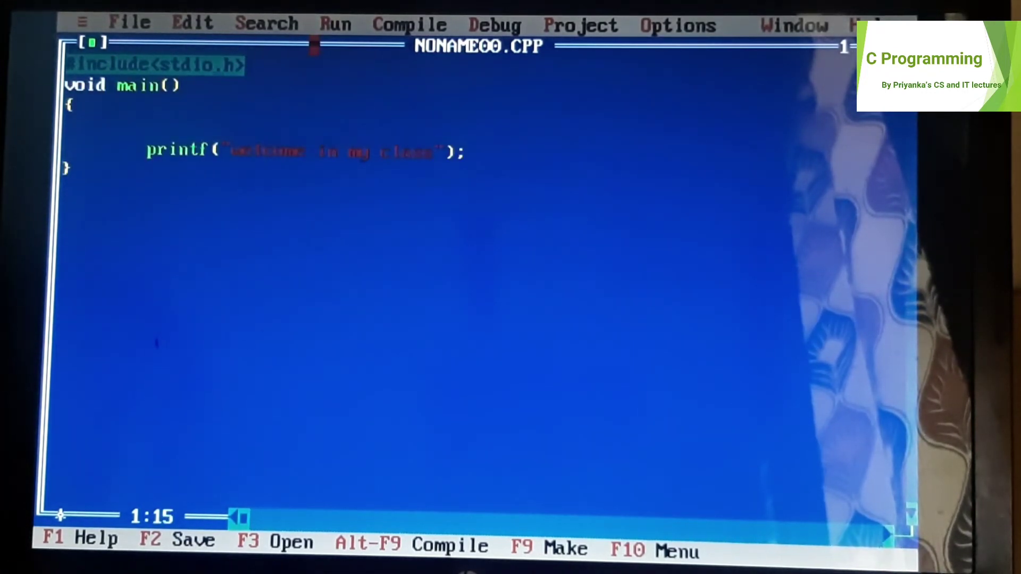
Write #include<stdio.h>, void main() and a printf welcome message in NONAME00.CPP
click(312, 67)
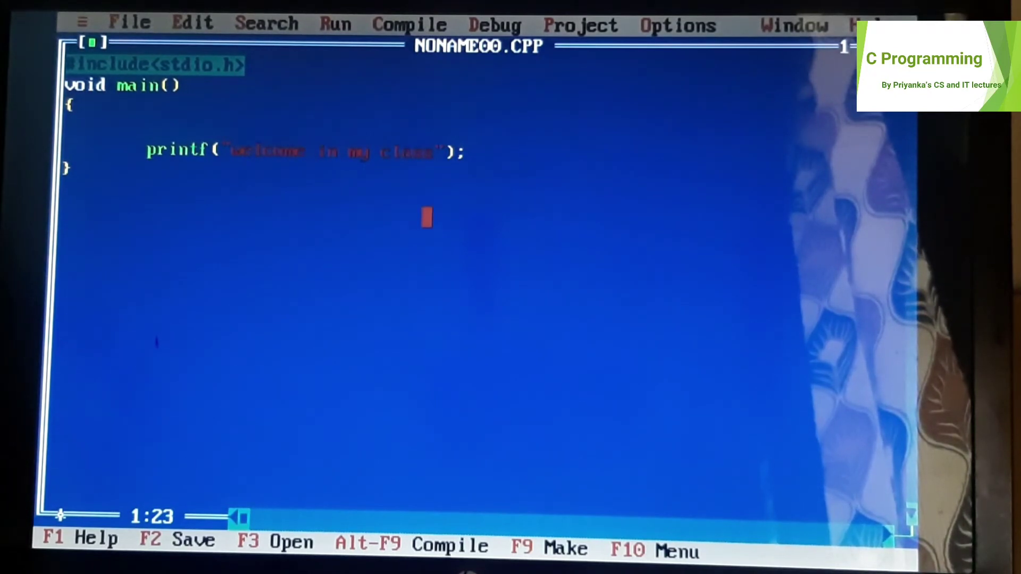
Compile the program with zero errors, then run it to print 'welcome in my class'
key(alt+c)
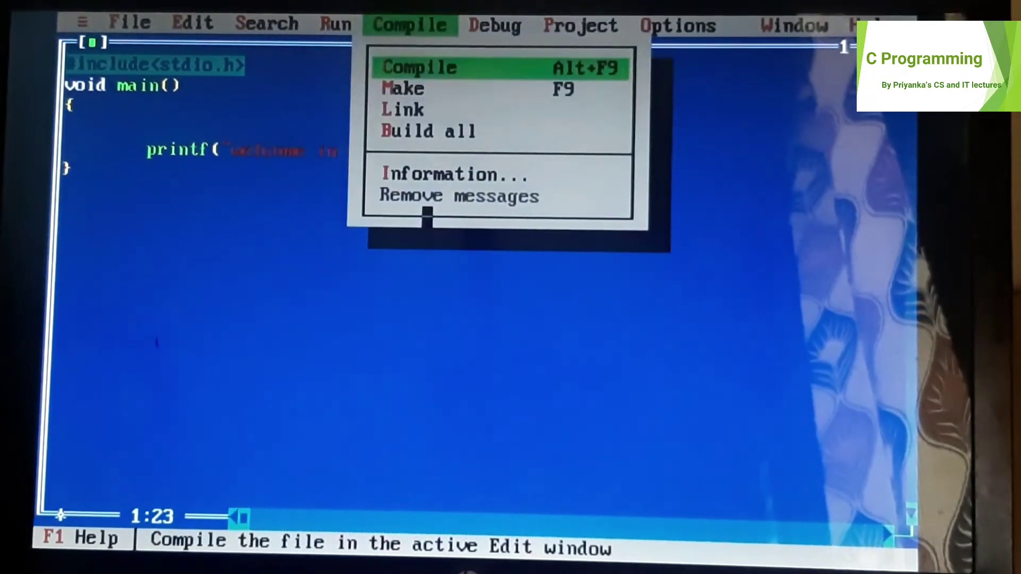
key(Return)
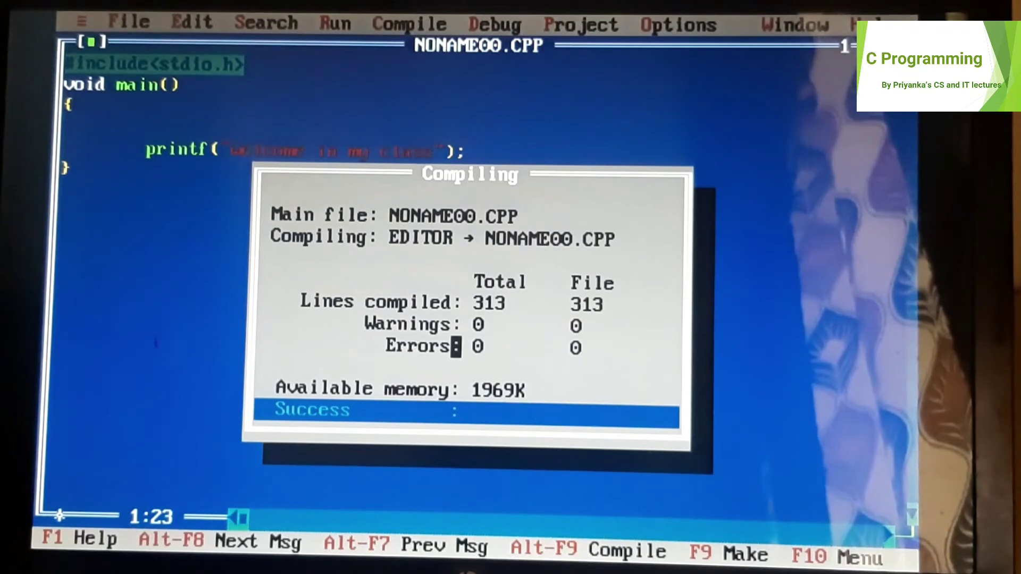
key(Return)
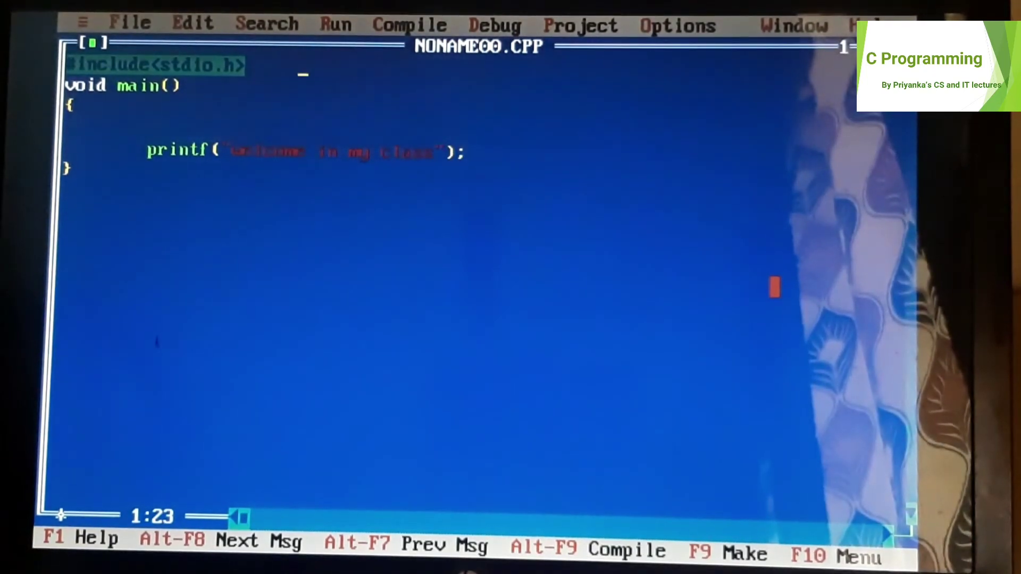
key(alt+r)
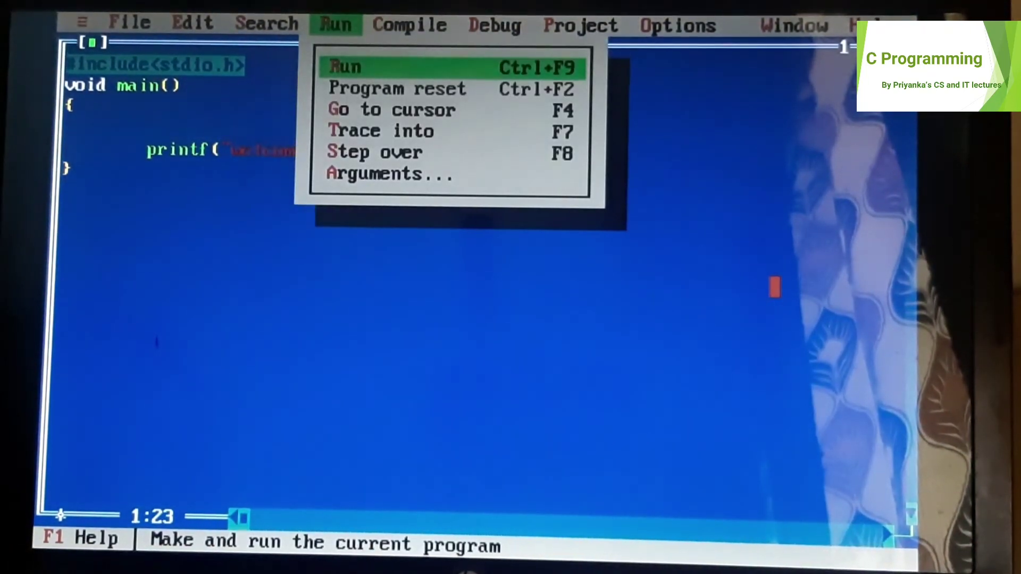
key(Return)
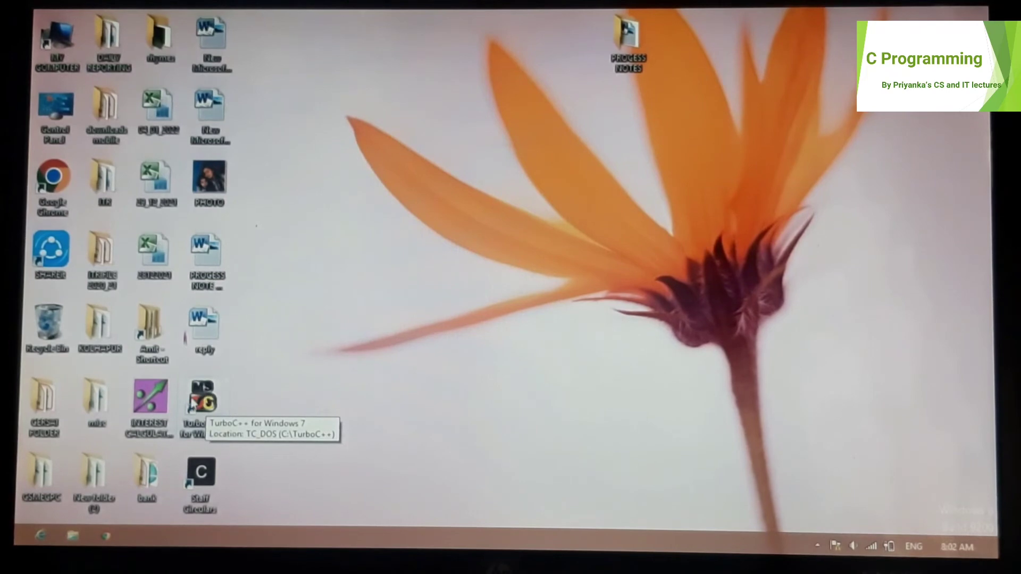
double_click(198, 403)
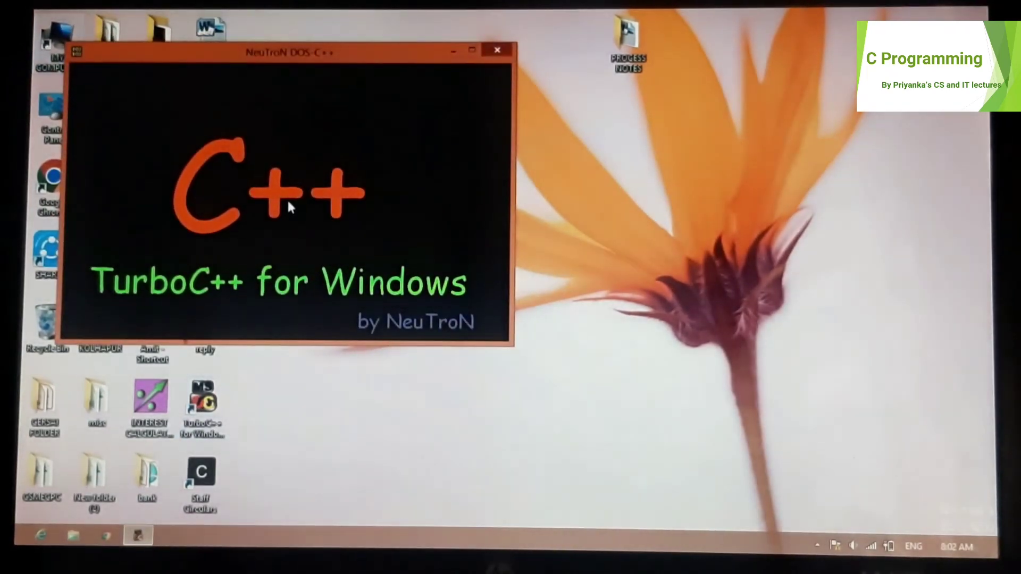